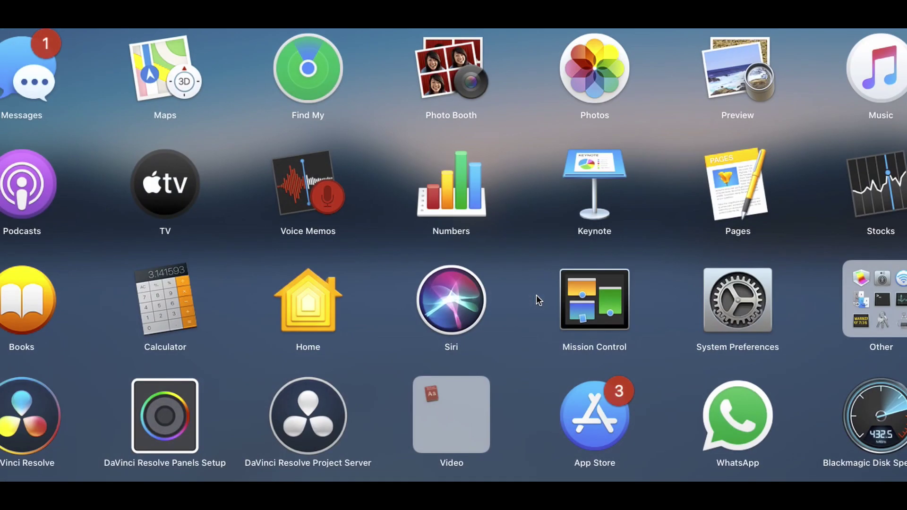
# Step: Launch ATEM Software Control from ATEM Setup and reveal the Record Stream settings
pyautogui.click(536, 295)
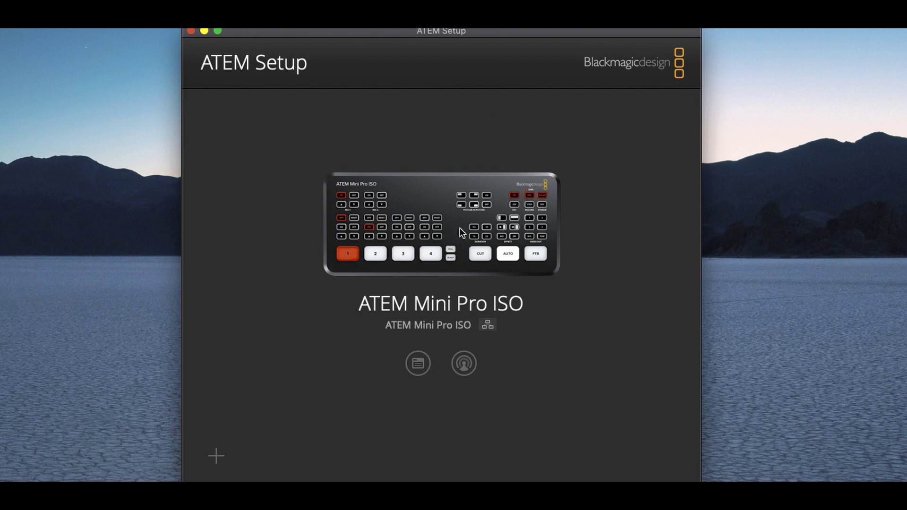
pyautogui.click(472, 362)
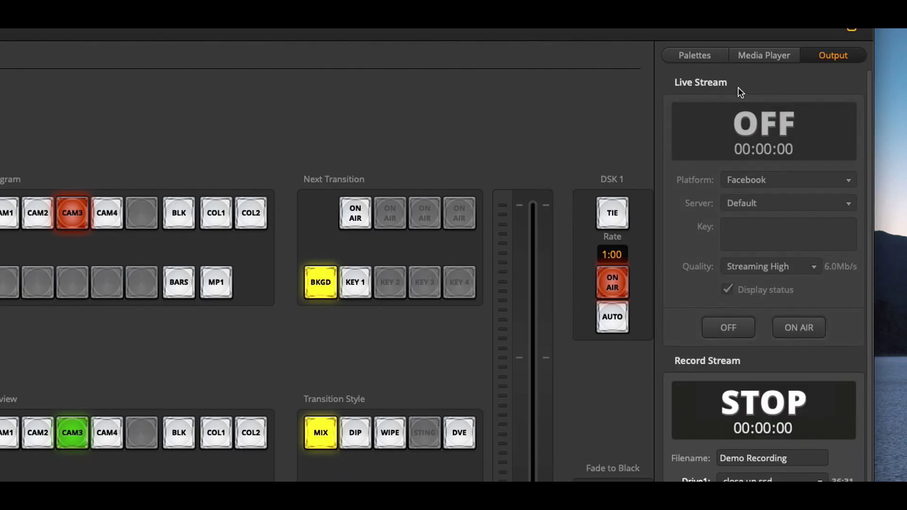
pyautogui.click(733, 83)
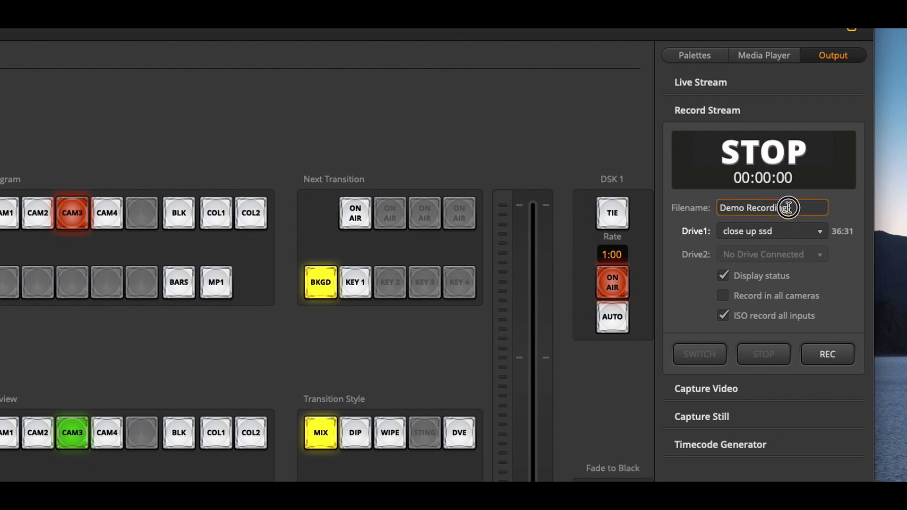
# Step: Replace the 'Demo Recording' filename with 'YT DEM', the start of 'YT DEMI'
pyautogui.moveTo(787, 208); pyautogui.dragTo(714, 206)
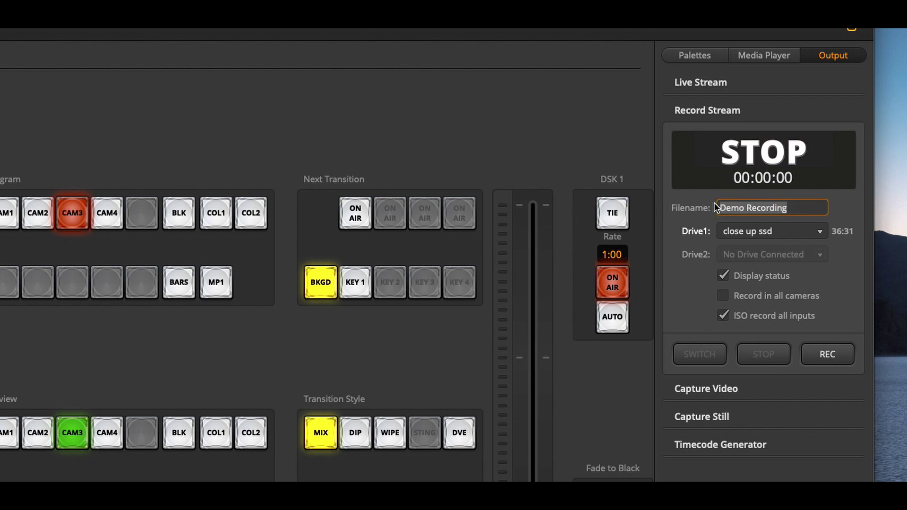
pyautogui.write('YT')
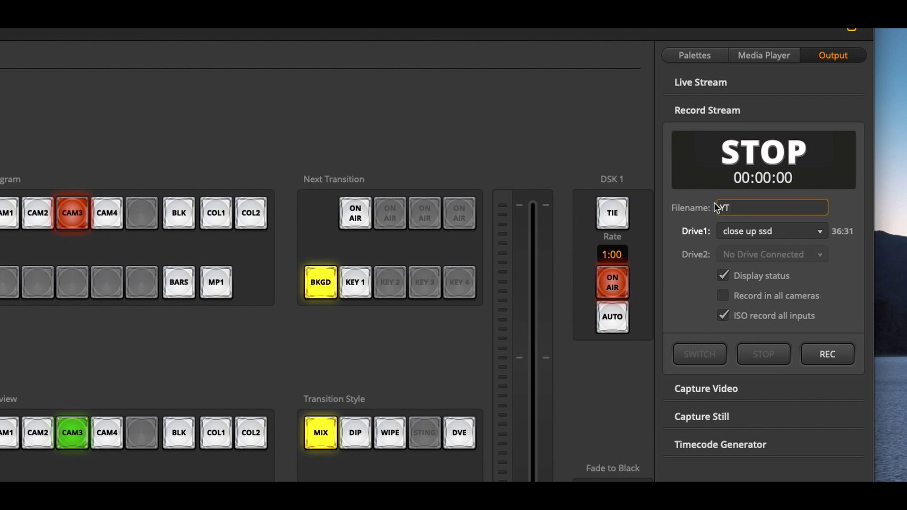
pyautogui.write(' DEMI')
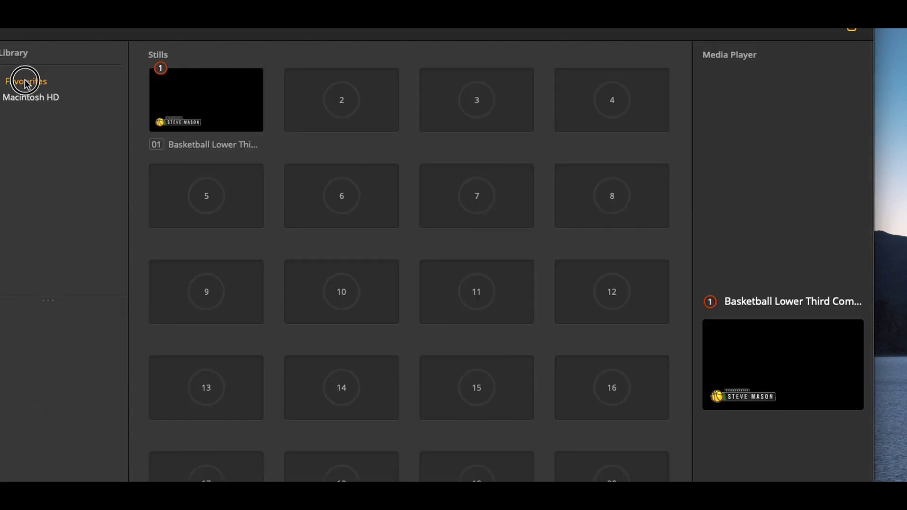
# Step: Expand Favourites > Example Graphics and open the Templates - News graphics folder
pyautogui.click(25, 82)
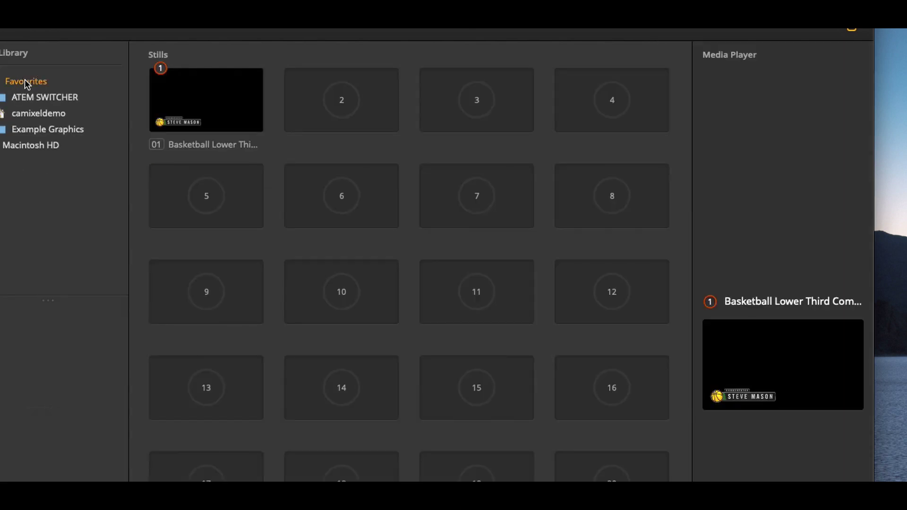
pyautogui.click(45, 132)
pyautogui.click(70, 239)
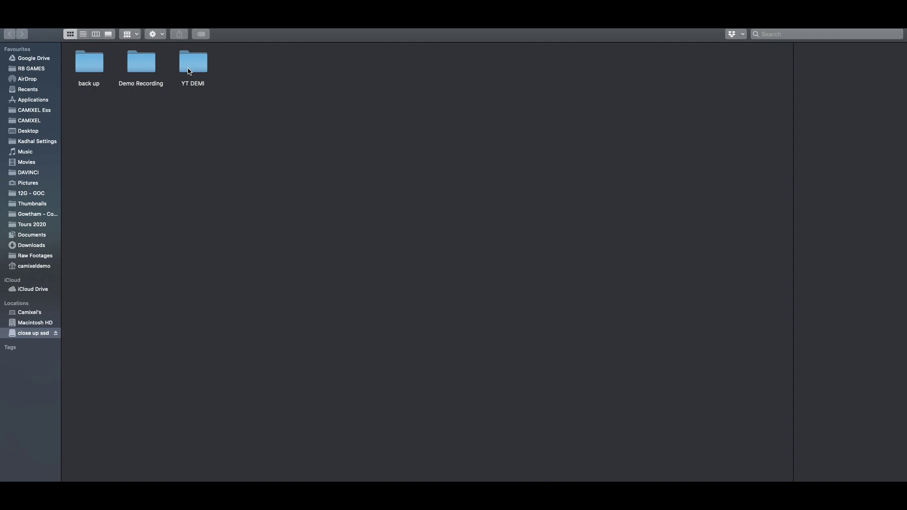
# Step: Open YT DEMI and inspect the MIC 1 file in Audio Source Files
pyautogui.doubleClick(188, 71)
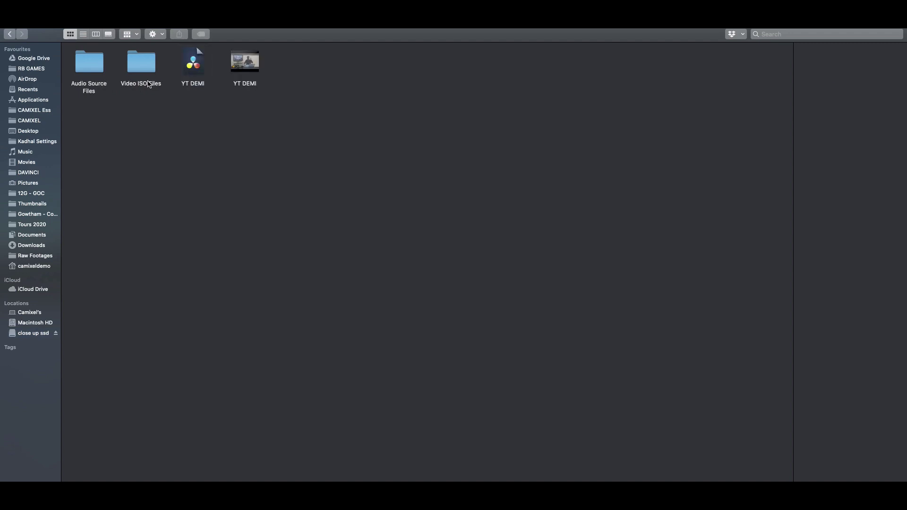
pyautogui.click(100, 63)
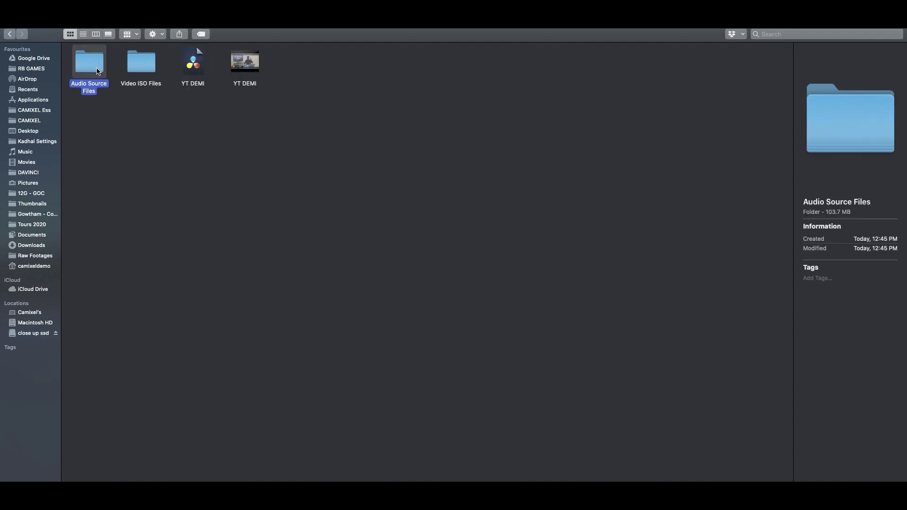
pyautogui.doubleClick(98, 71)
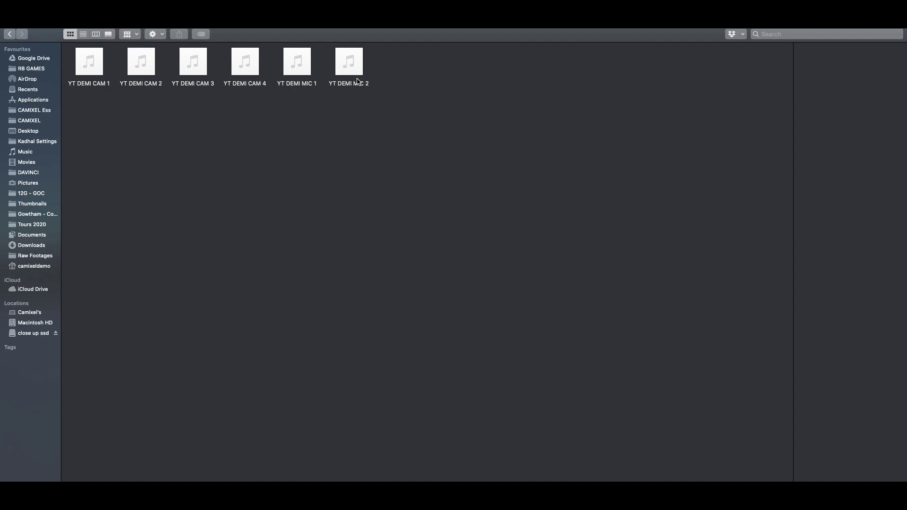
pyautogui.click(306, 85)
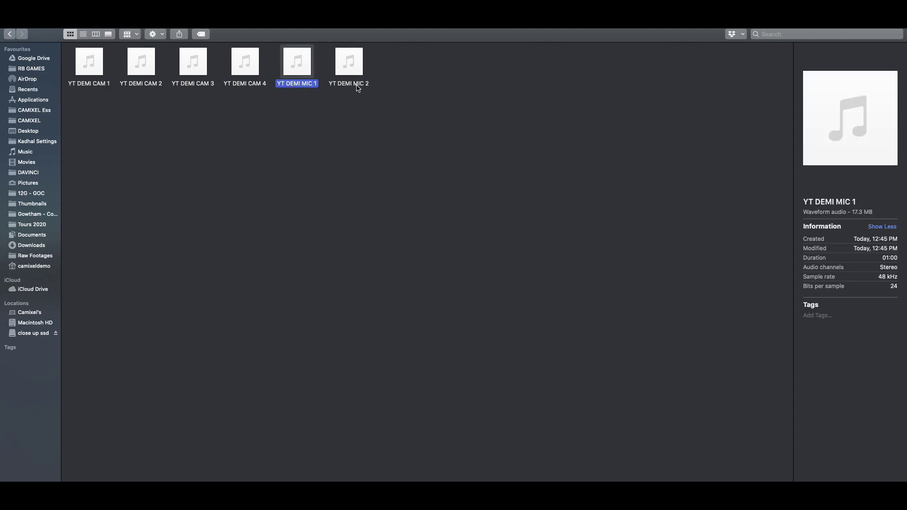
pyautogui.click(10, 34)
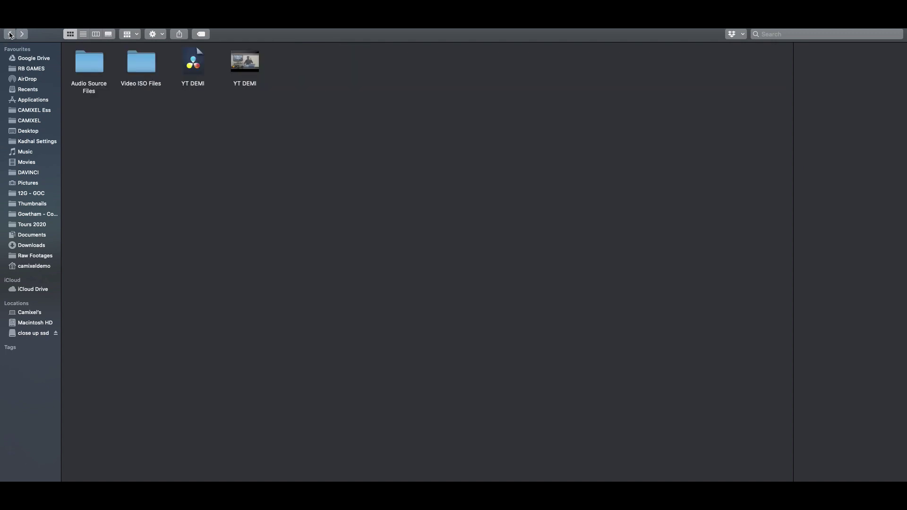
# Step: Quick Look the CAM 1, CAM 2 and CAM 3 clips in Video ISO Files
pyautogui.doubleClick(140, 66)
pyautogui.click(146, 76)
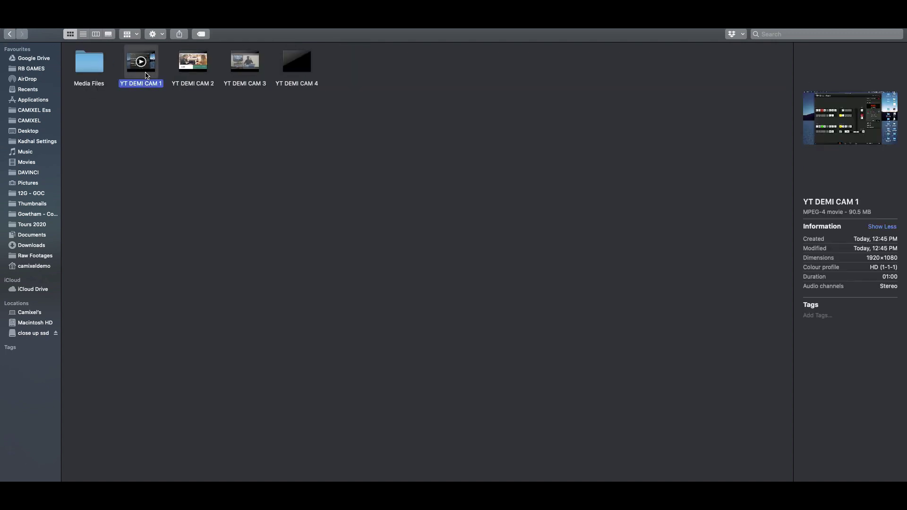
pyautogui.press('space')
pyautogui.press('space')
pyautogui.press('Right')
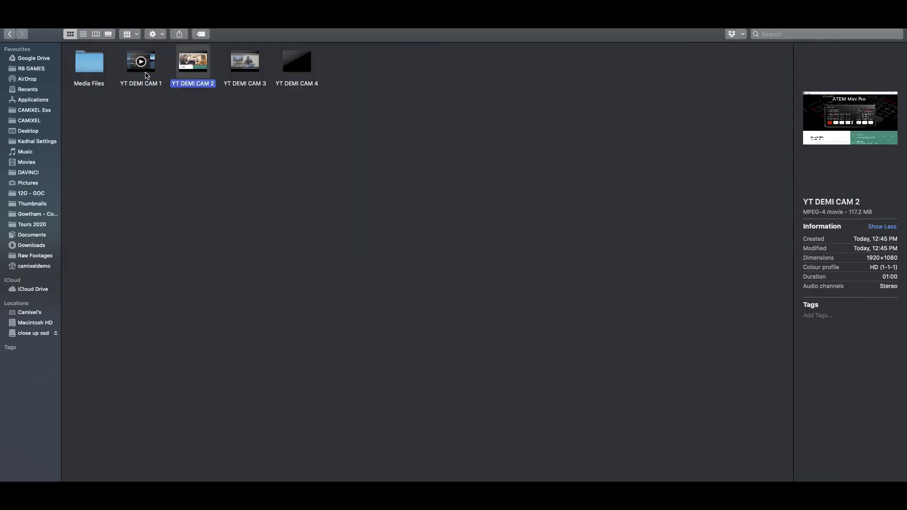
pyautogui.press('space')
pyautogui.press('Right')
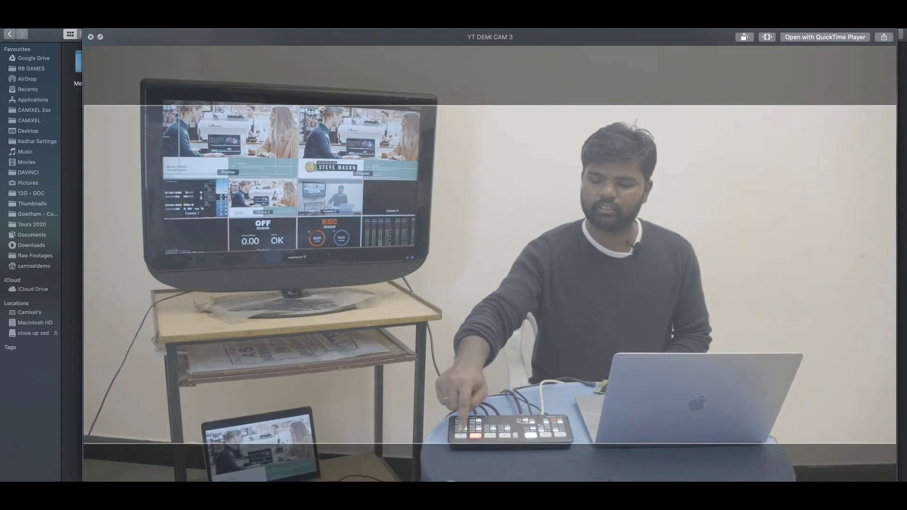
pyautogui.press('space')
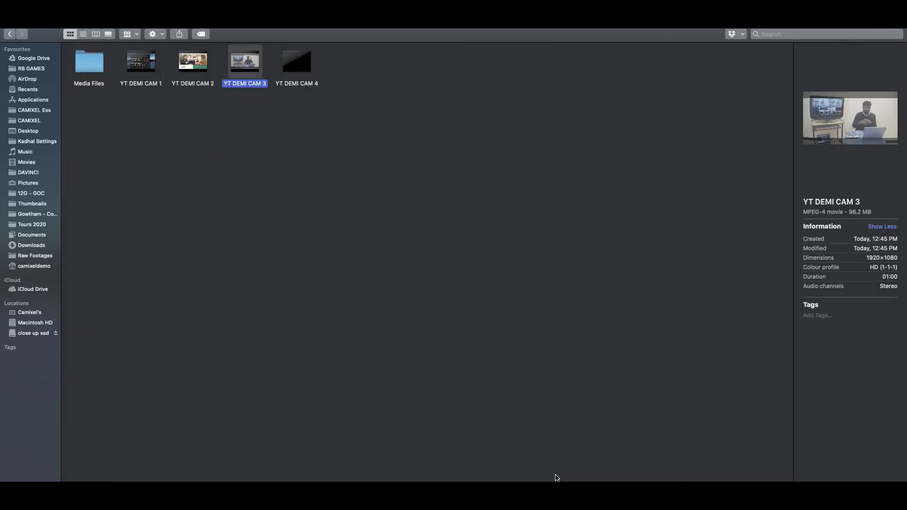
# Step: Preview the CAM 4 clip, then select the YT DEMI project file at the top level
pyautogui.click(416, 204)
pyautogui.click(296, 62)
pyautogui.press('space')
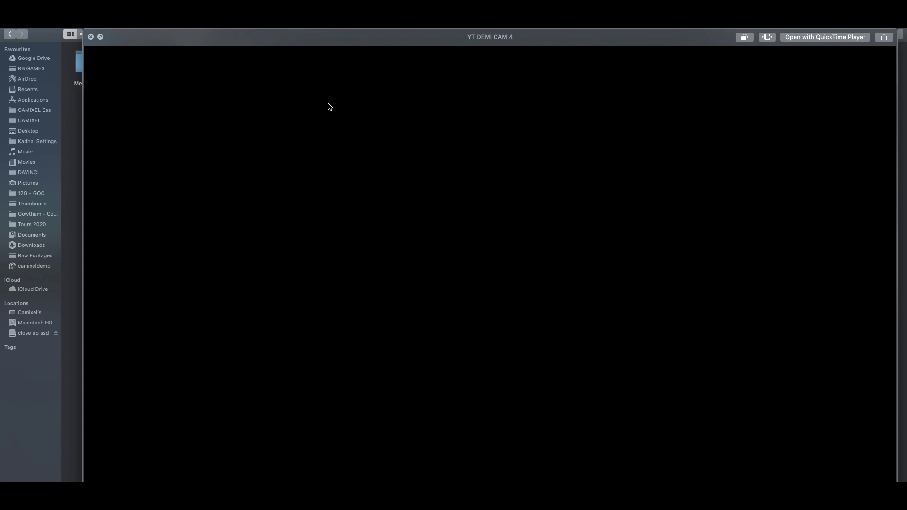
pyautogui.press('space')
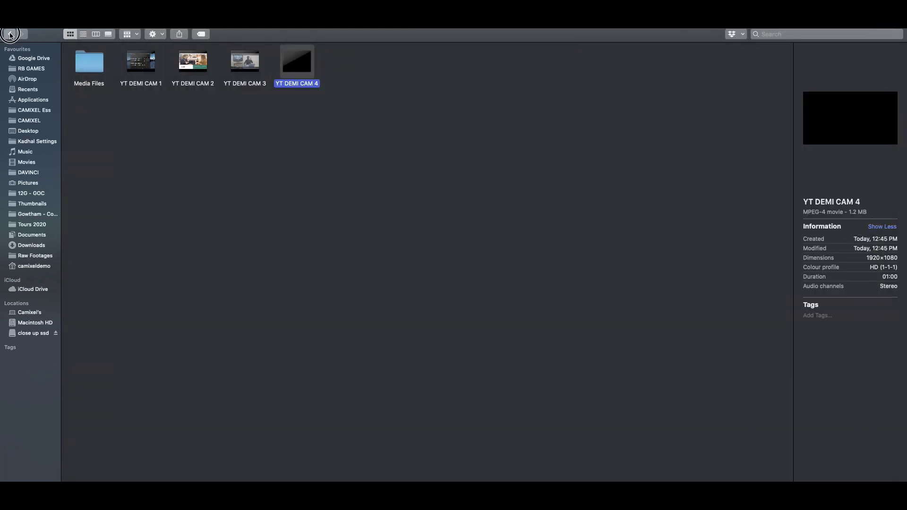
pyautogui.click(10, 34)
pyautogui.click(188, 68)
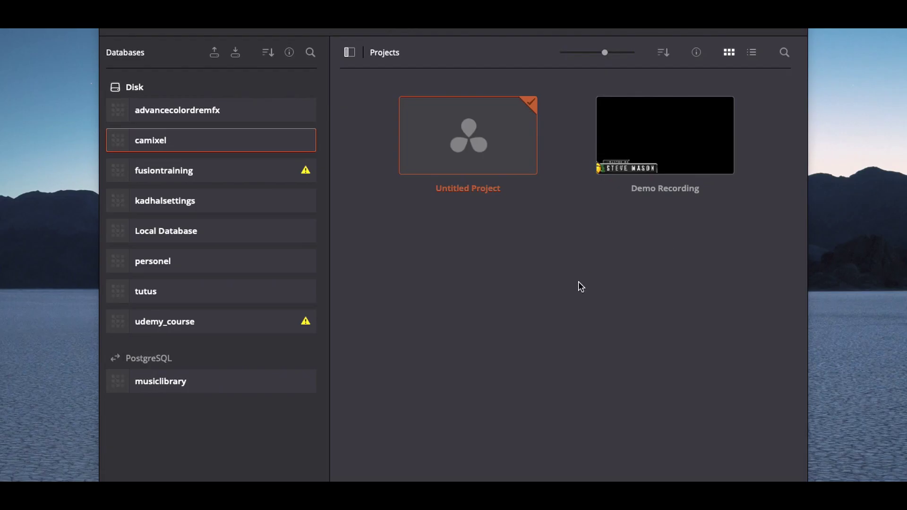
# Step: Import the YT DEMI project file from close up ssd > YT DEMI into Project Manager
pyautogui.rightClick(578, 283)
pyautogui.click(626, 324)
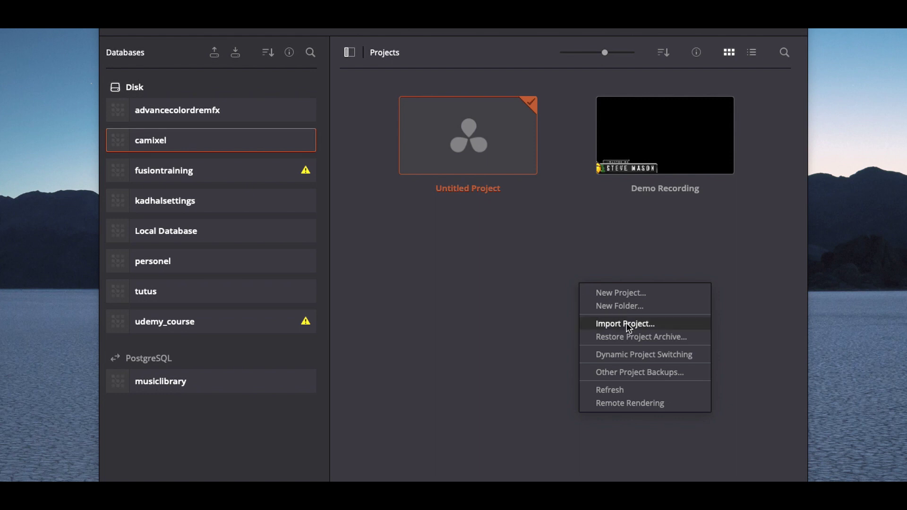
pyautogui.click(381, 59)
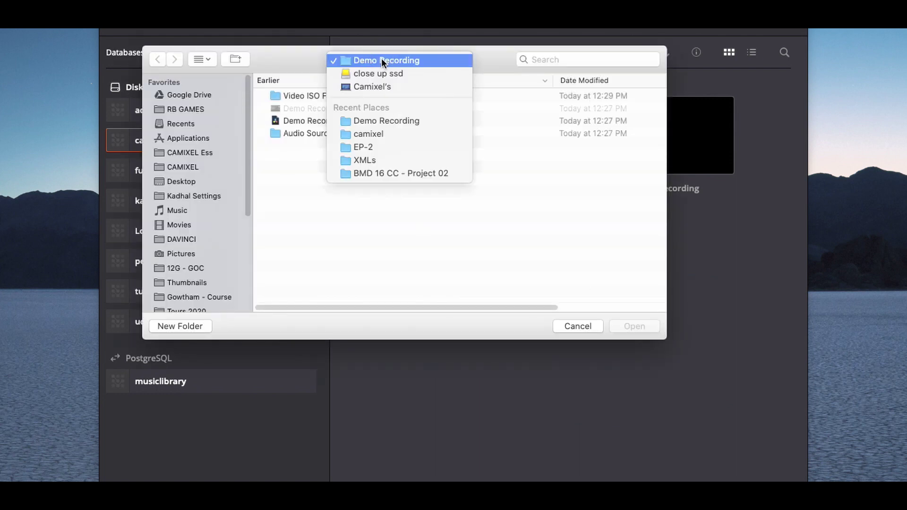
pyautogui.click(384, 76)
pyautogui.doubleClick(293, 126)
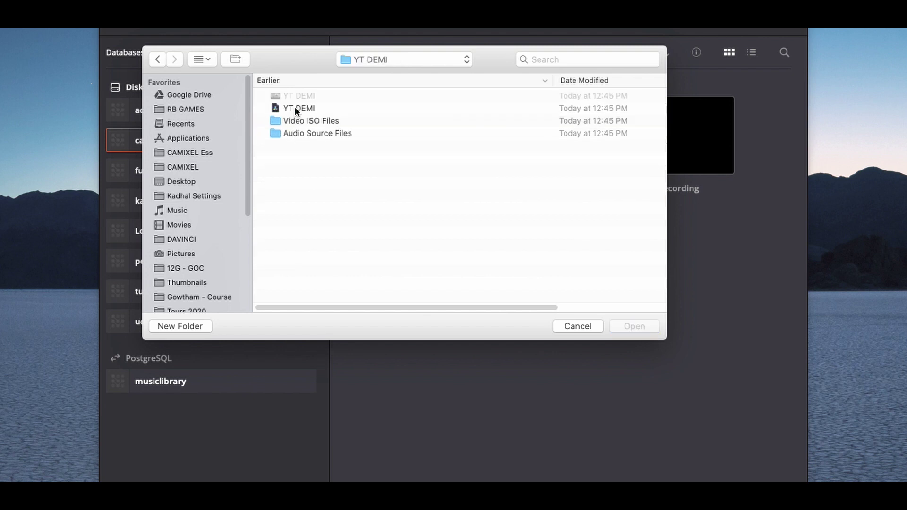
pyautogui.click(294, 108)
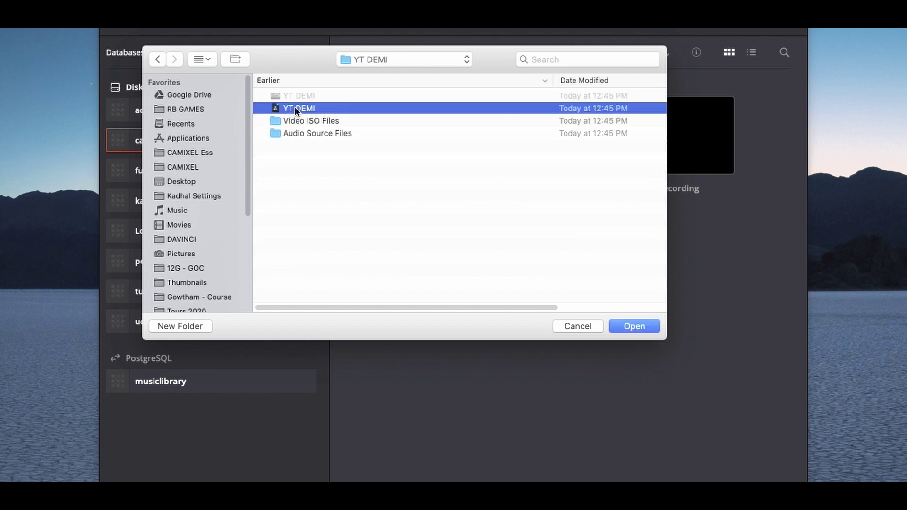
pyautogui.click(637, 326)
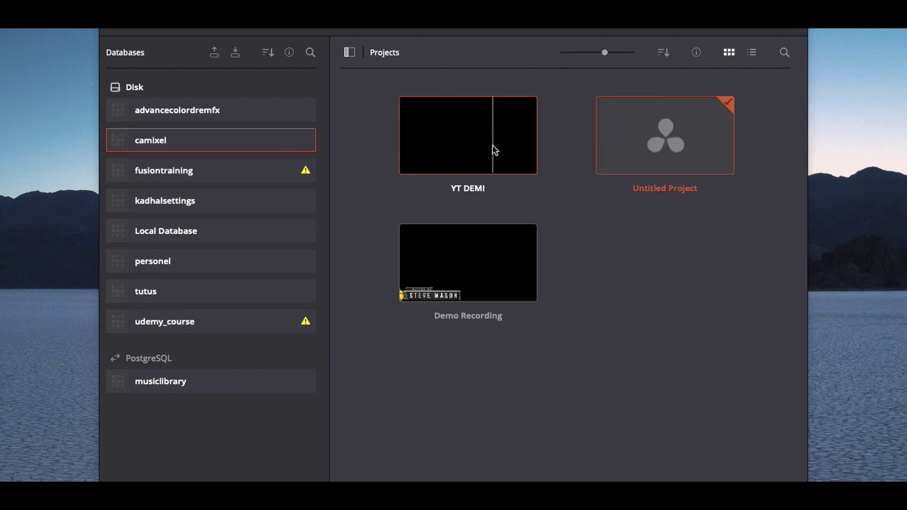
# Step: Open the YT DEMI project, play its timeline and shift a track 1 cut later
pyautogui.doubleClick(492, 145)
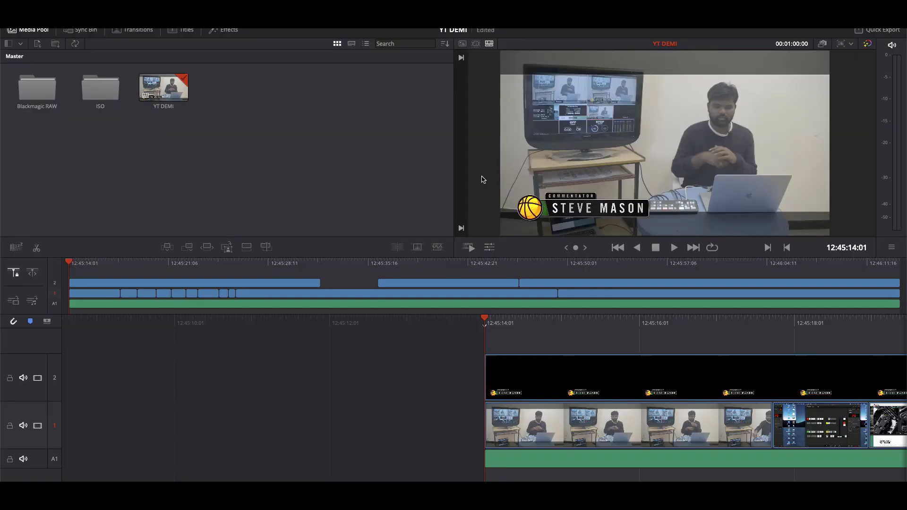
pyautogui.press('space')
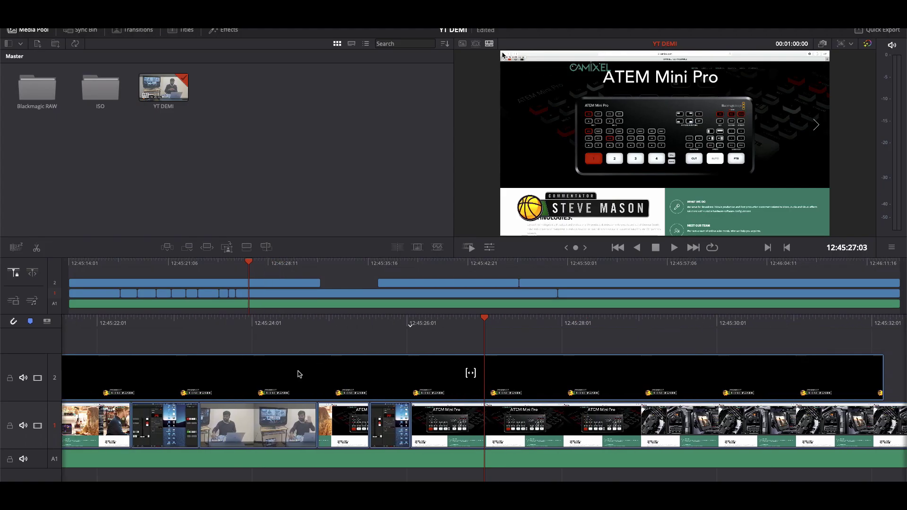
pyautogui.moveTo(335, 415); pyautogui.dragTo(372, 425)
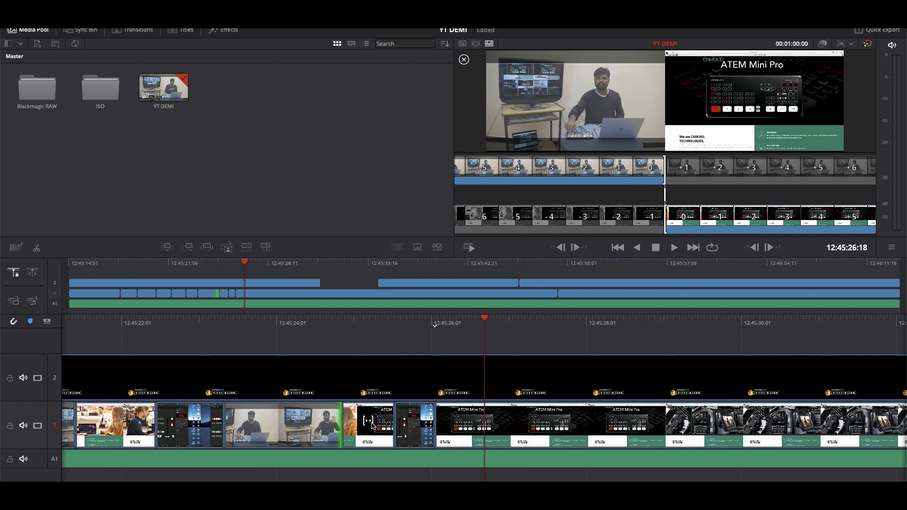
# Step: Make the track 1 cut a one-sided trim and show the synced camera angles
pyautogui.click(341, 425)
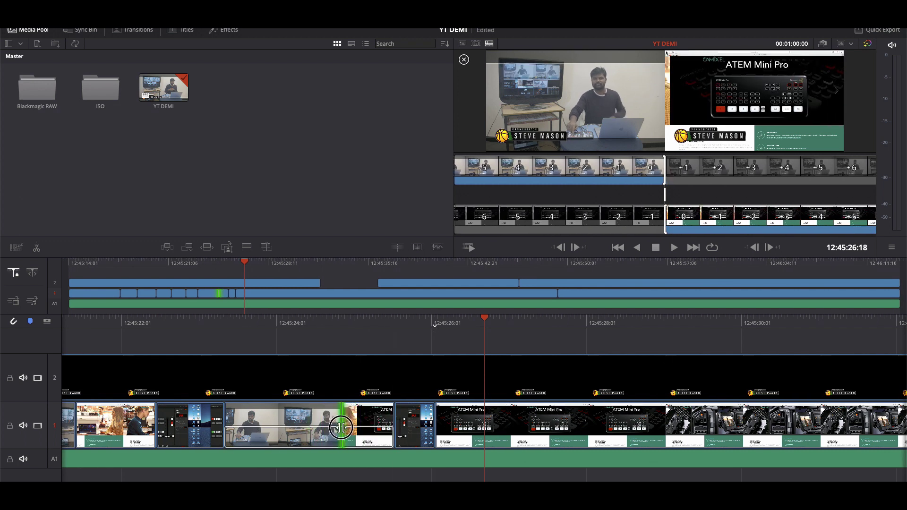
pyautogui.click(344, 429)
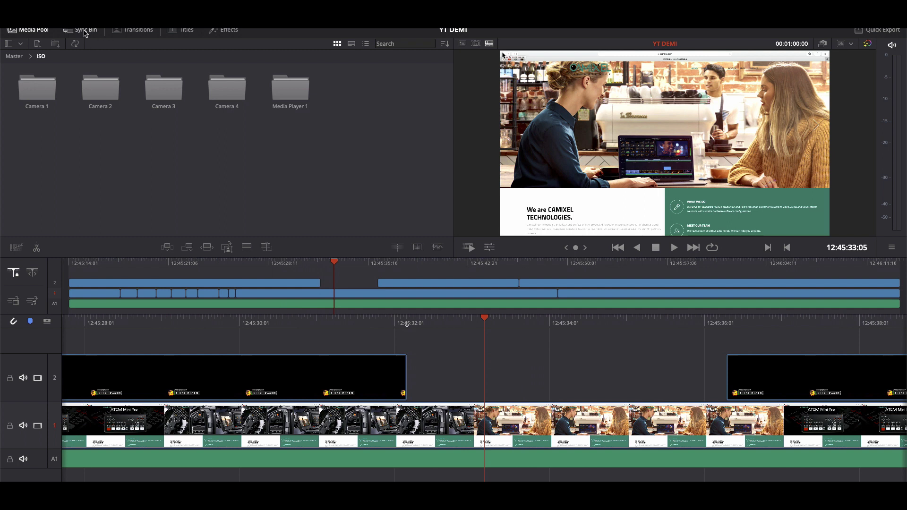
pyautogui.click(85, 31)
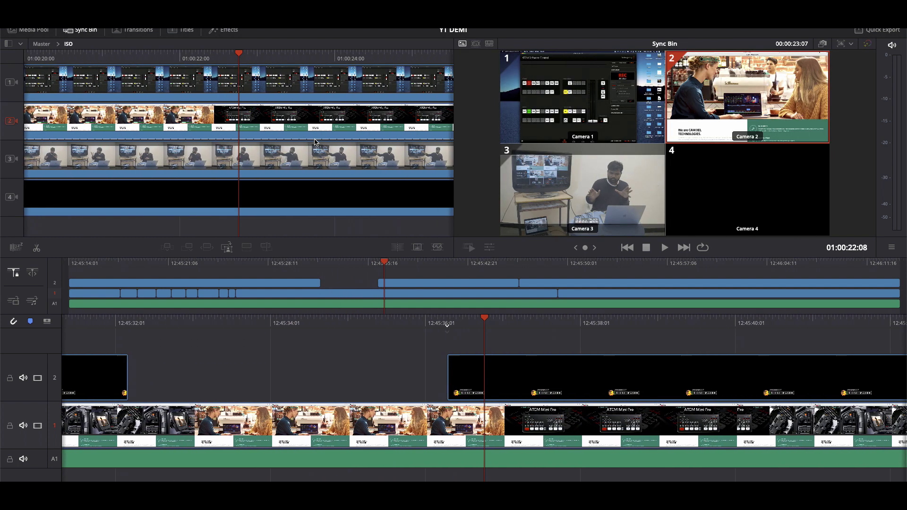
# Step: Shuttle through the synced camera angles with J, K and L to find the insert point
pyautogui.press('j')
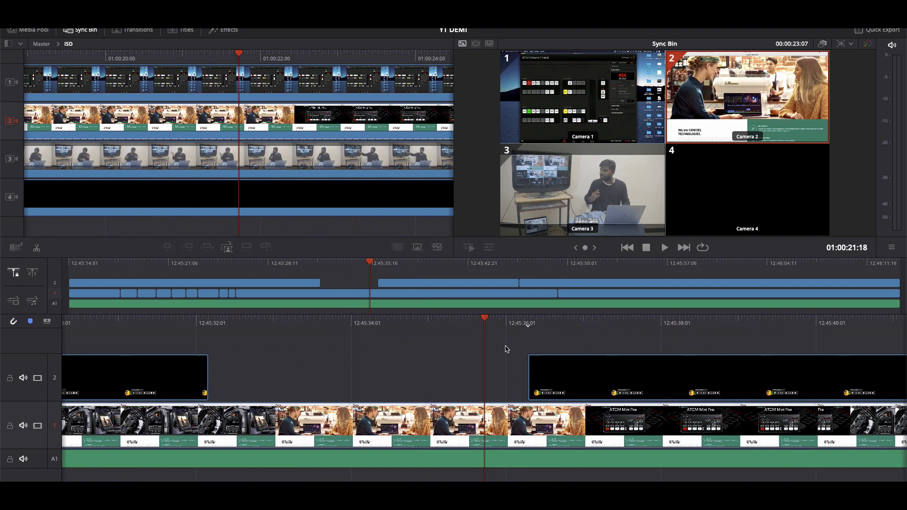
pyautogui.press('l')
pyautogui.press('l')
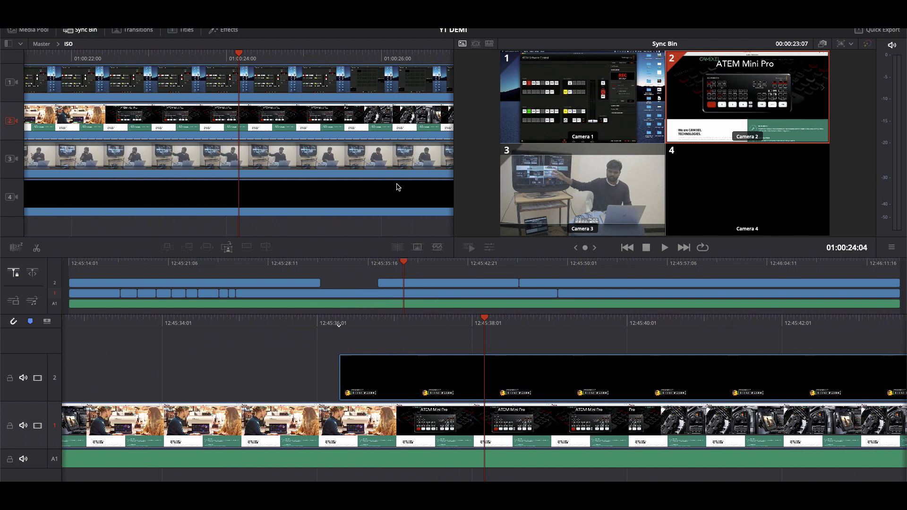
pyautogui.press('l')
pyautogui.press('j')
pyautogui.press('j')
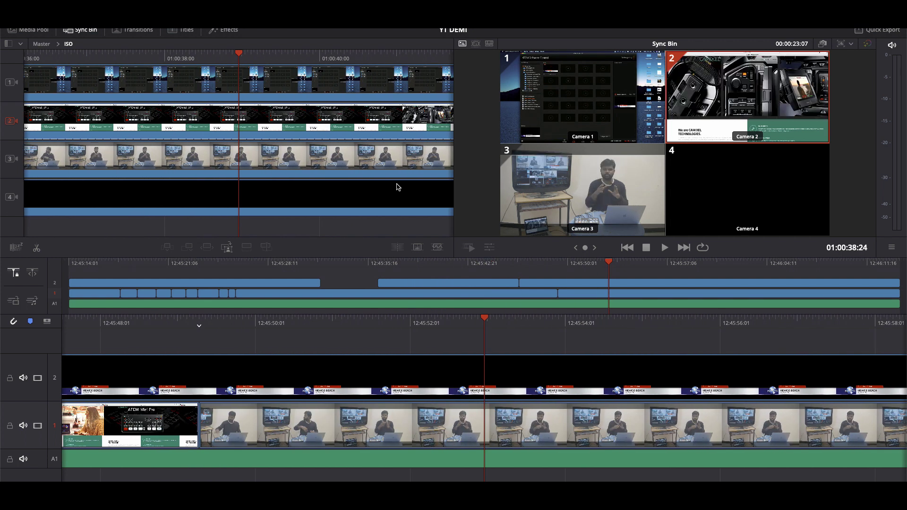
pyautogui.press('k')
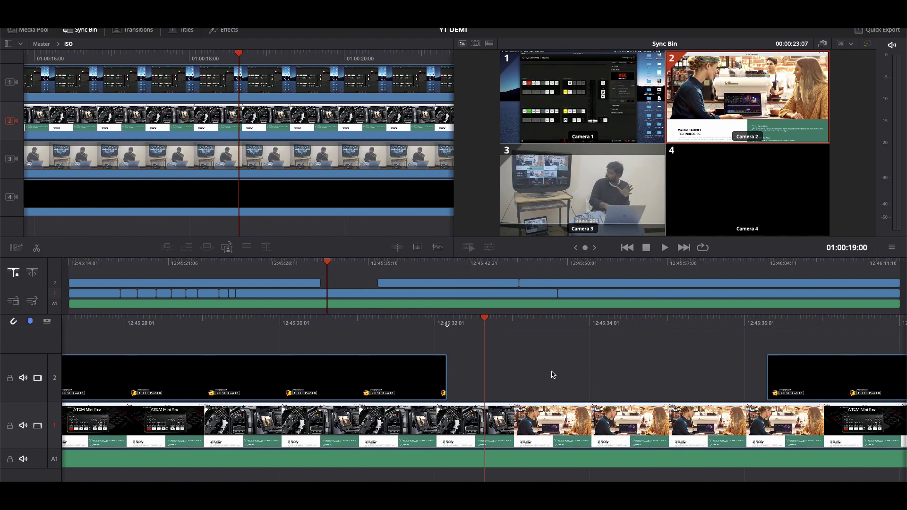
# Step: Place the Camera 3 angle on a new track V3 above the edit and play it back
pyautogui.click(594, 212)
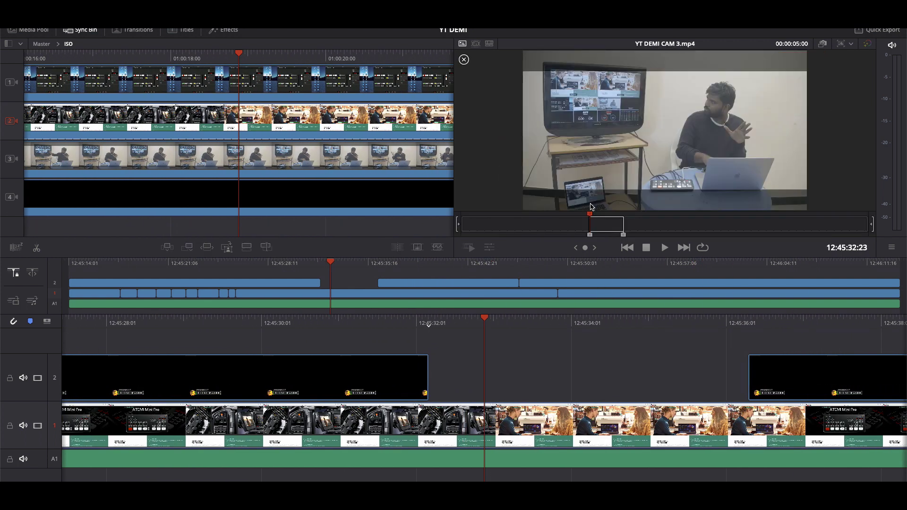
pyautogui.click(251, 250)
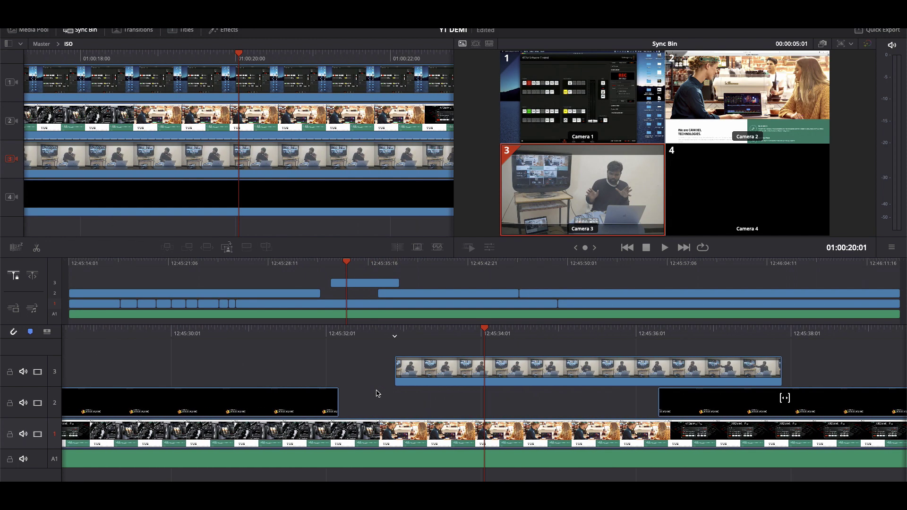
pyautogui.press('space')
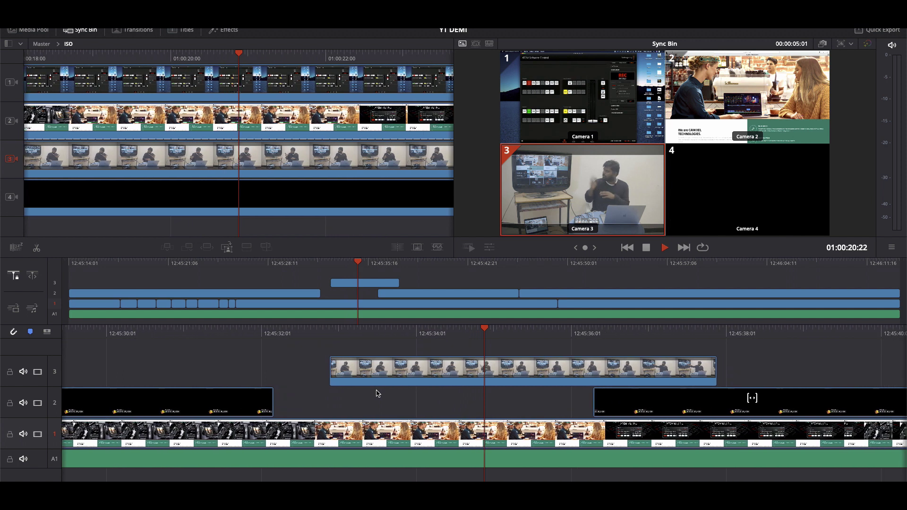
pyautogui.click(489, 44)
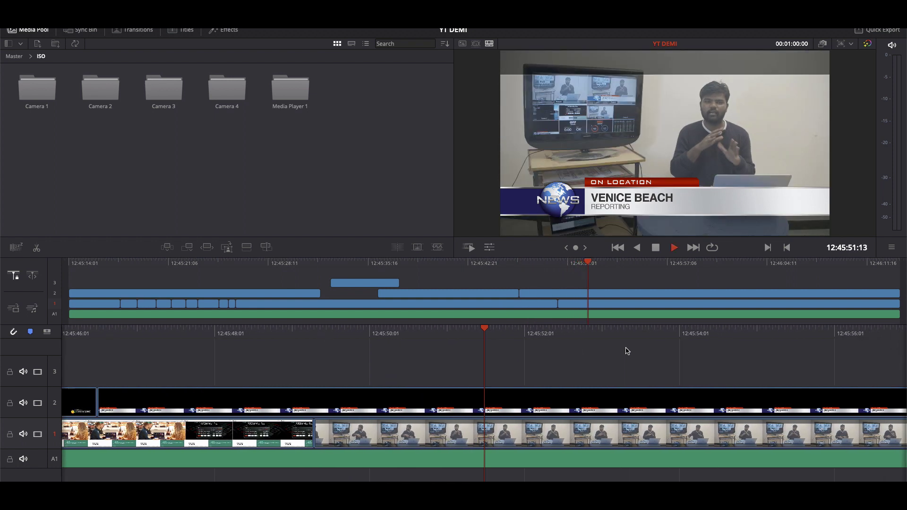
pyautogui.rightClick(627, 351)
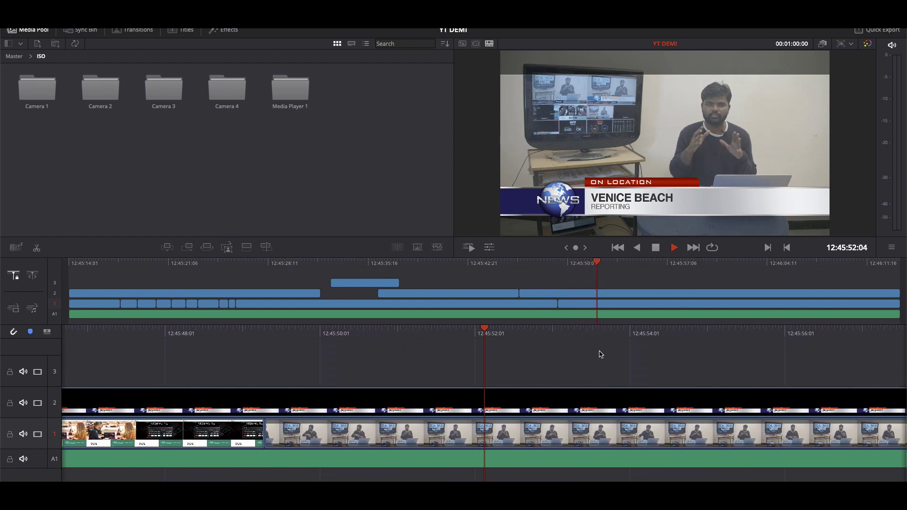
pyautogui.press('space')
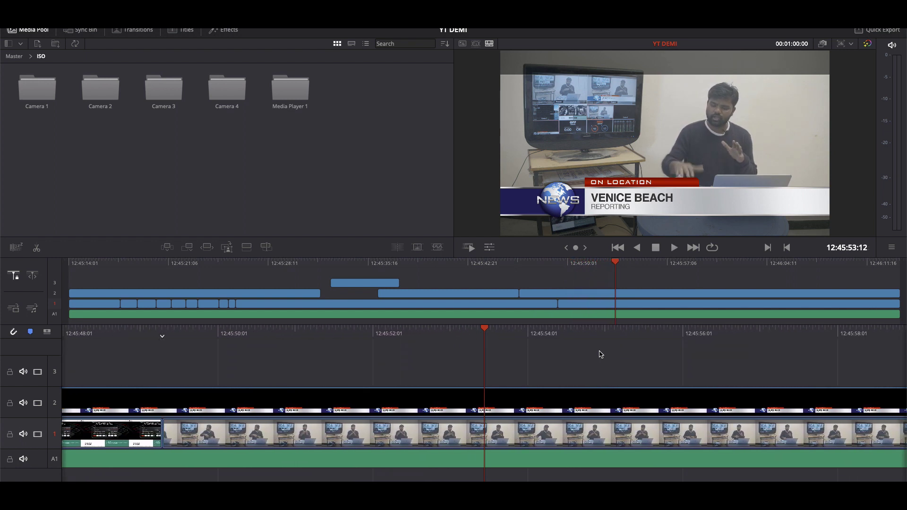